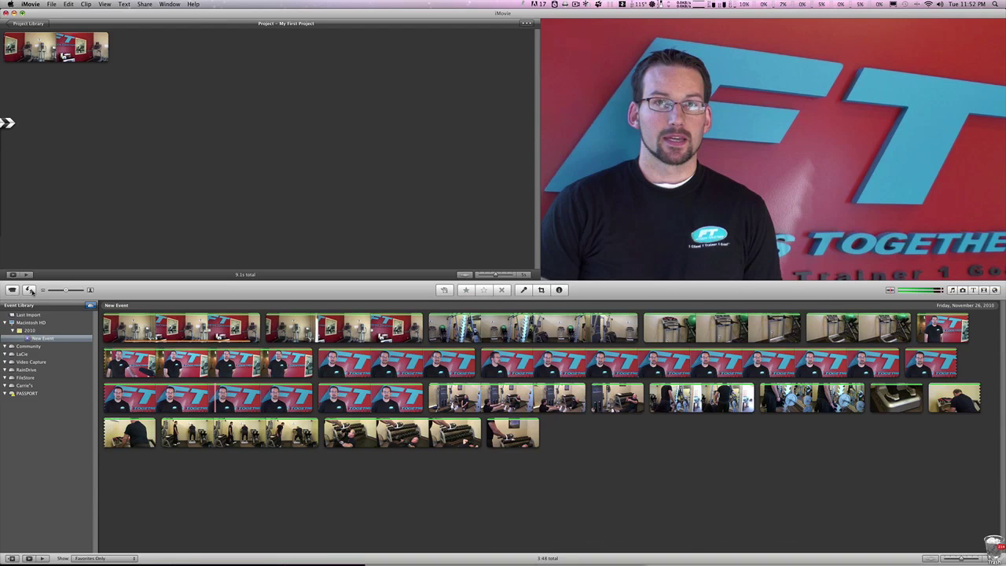
Swap the event and project areas and back, then select a short range of the first gym clip
left_click(30, 290)
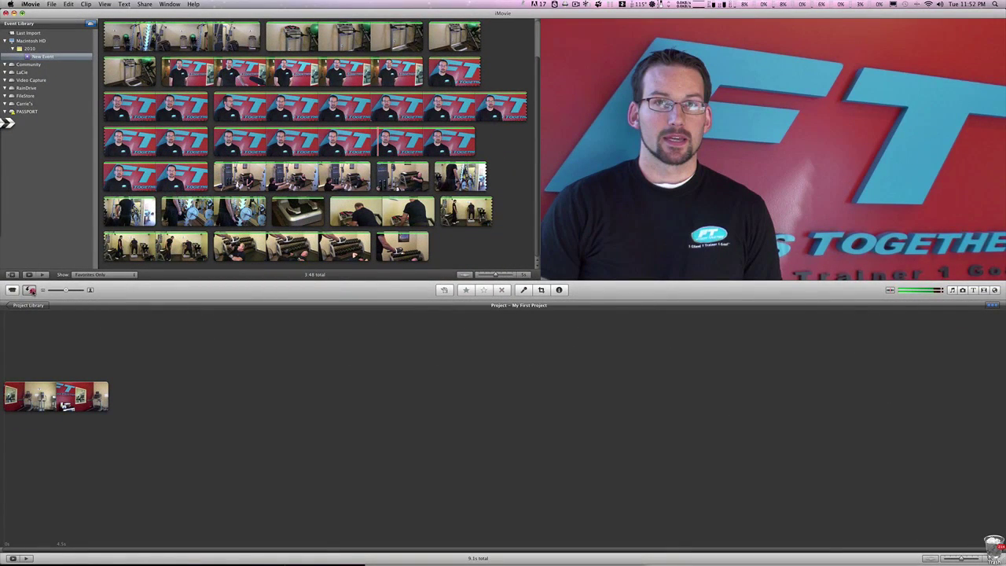
left_click(29, 290)
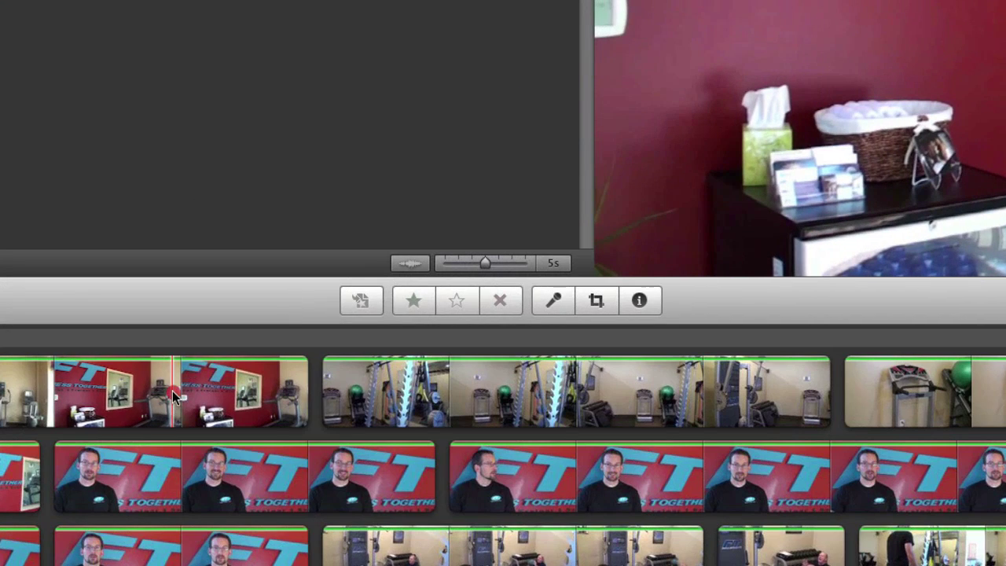
left_click(172, 390)
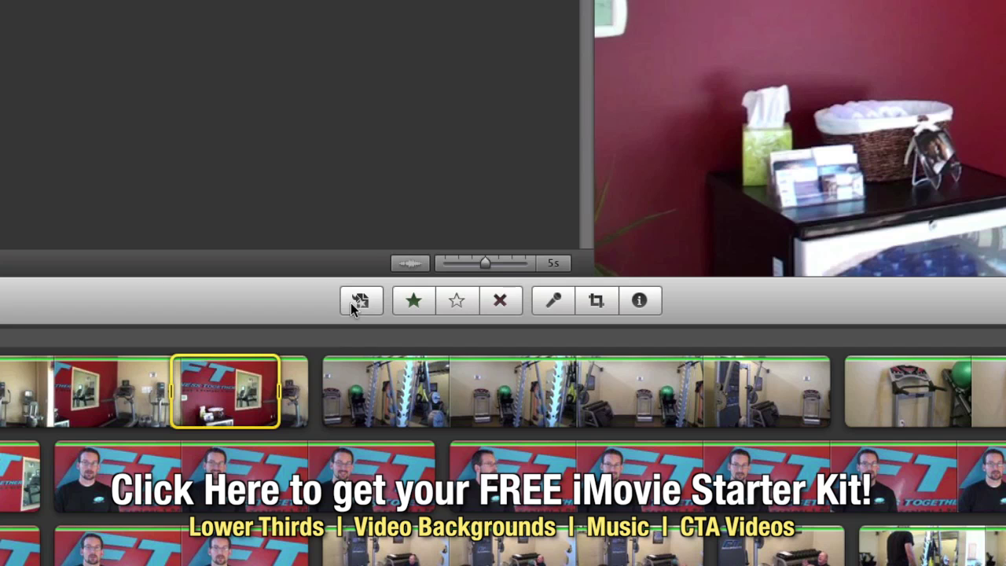
Add the red-wall range to My First Project, mark it as a favourite, and open Voiceover settings
left_click(359, 302)
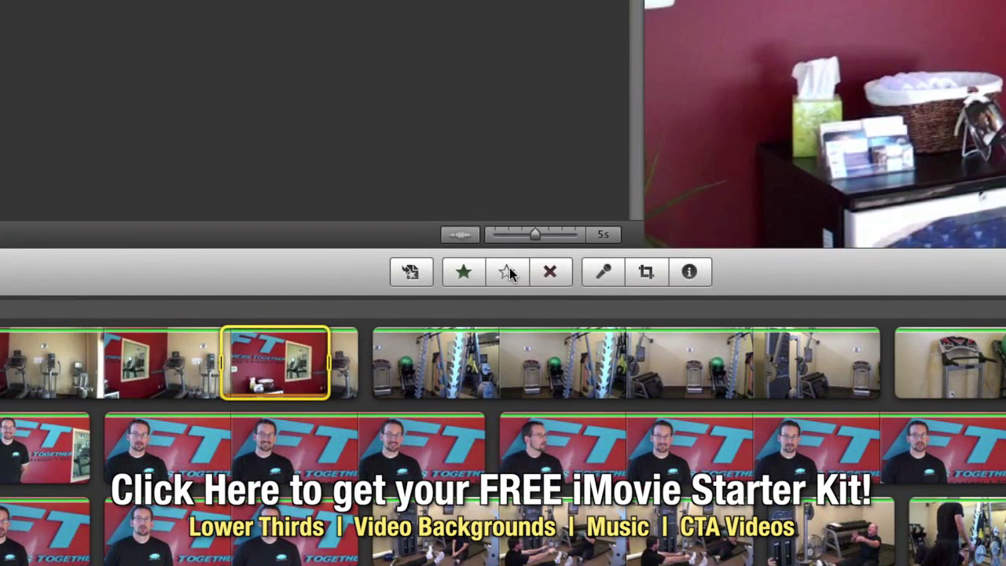
left_click(462, 273)
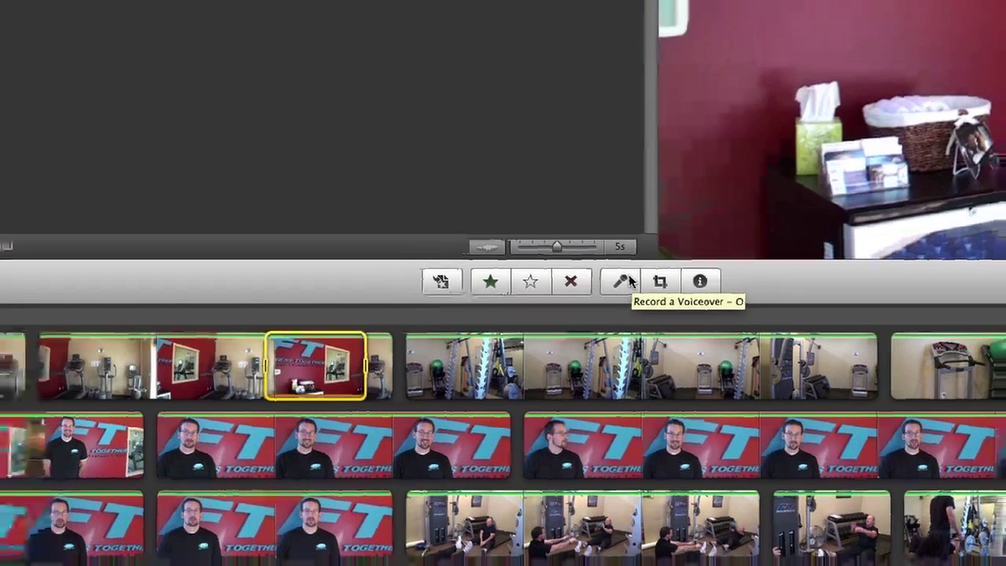
left_click(611, 272)
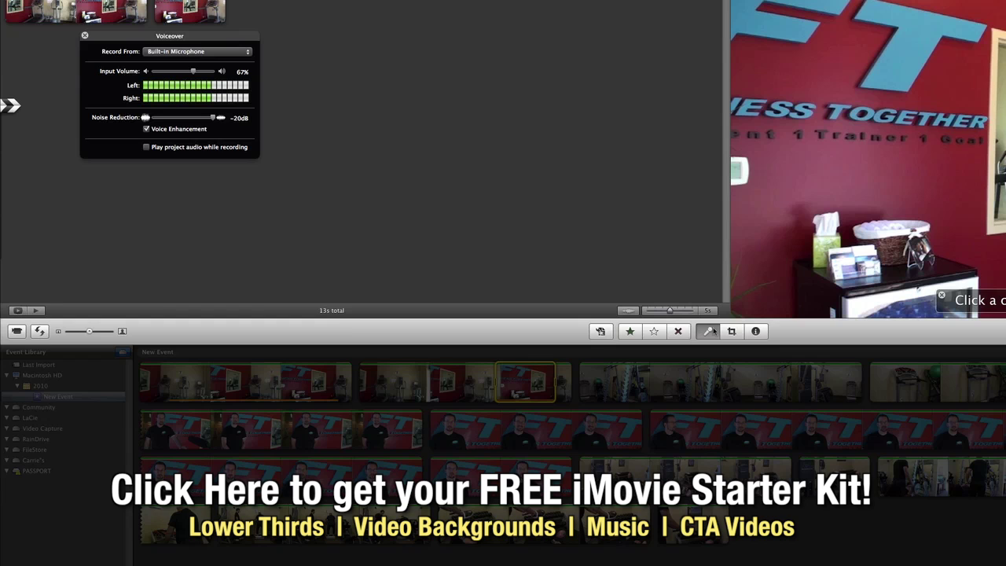
left_click(710, 331)
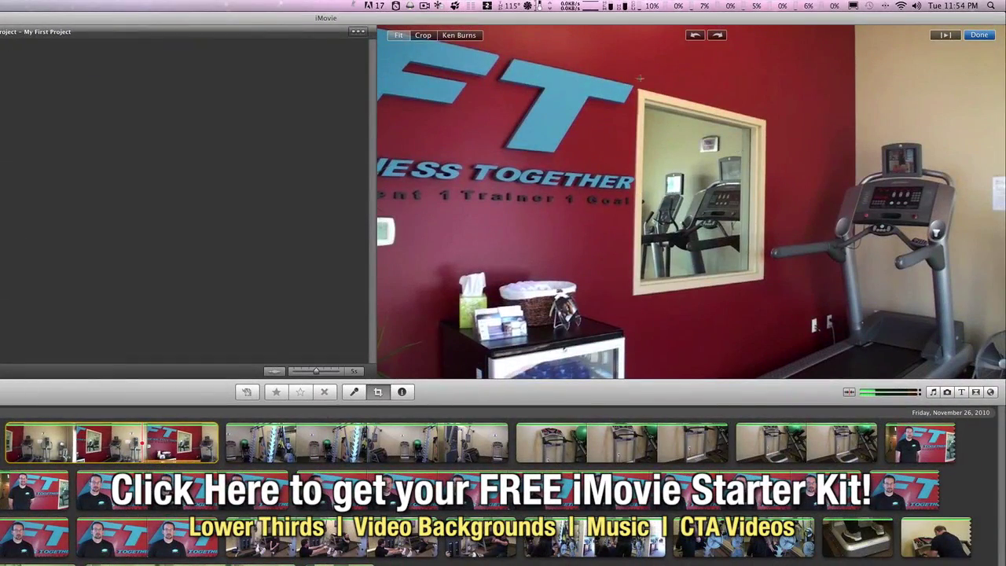
left_click(424, 36)
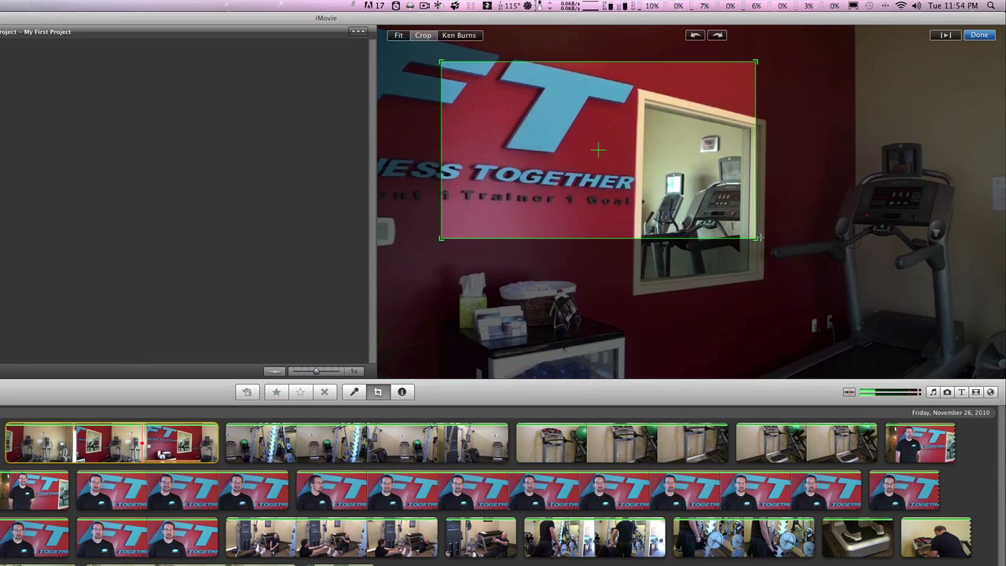
Enlarge the crop rectangle toward the treadmill and apply the crop
left_click_drag(760, 238, 931, 304)
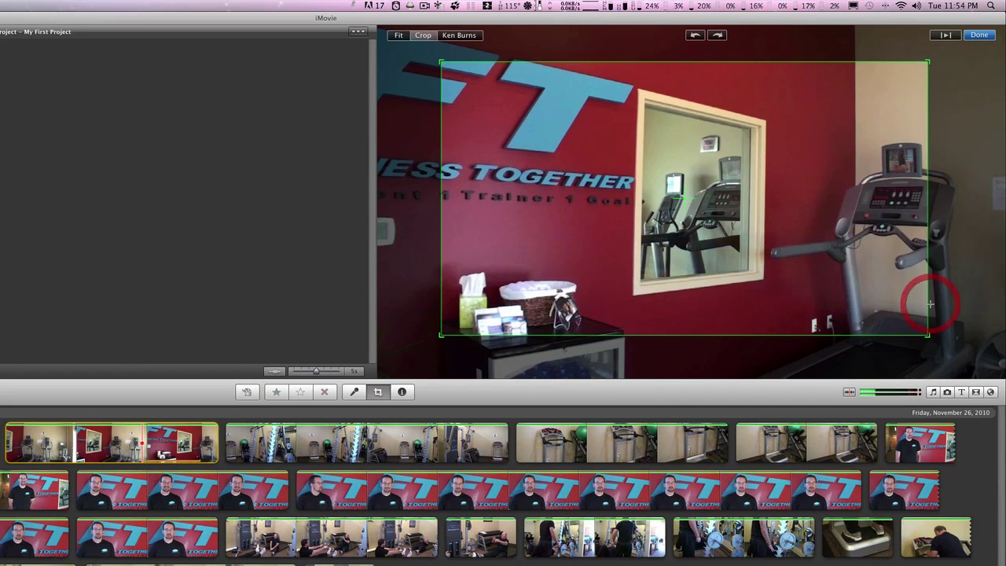
key("Return")
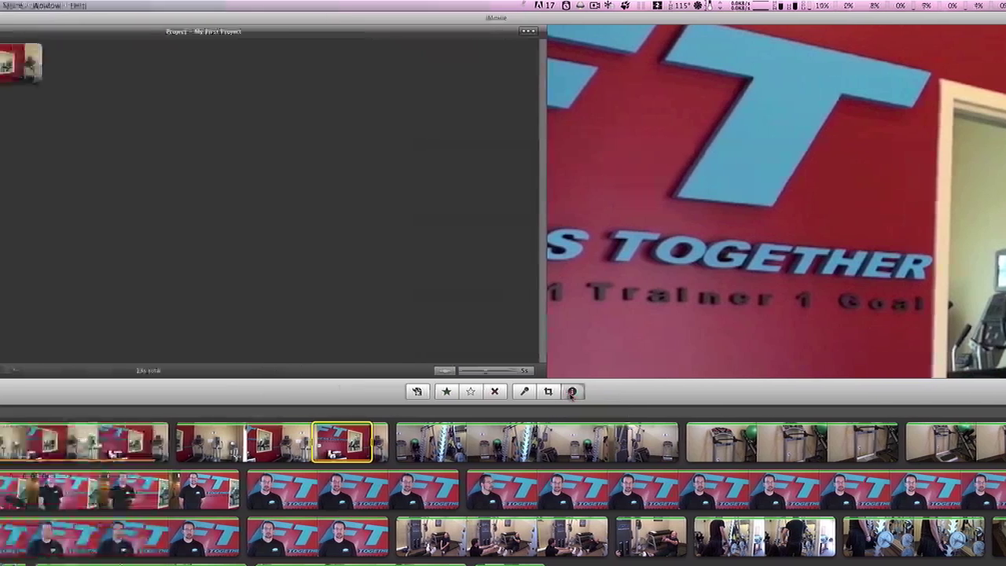
left_click(402, 391)
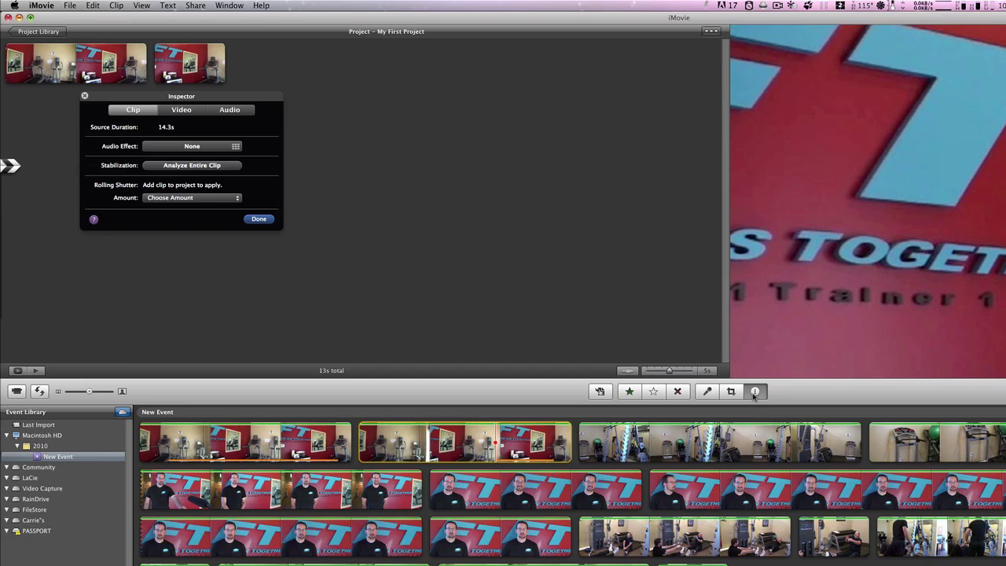
In the Video adjustments, set exposure to 82%, contrast to -5%, and shift the white point
left_click(181, 110)
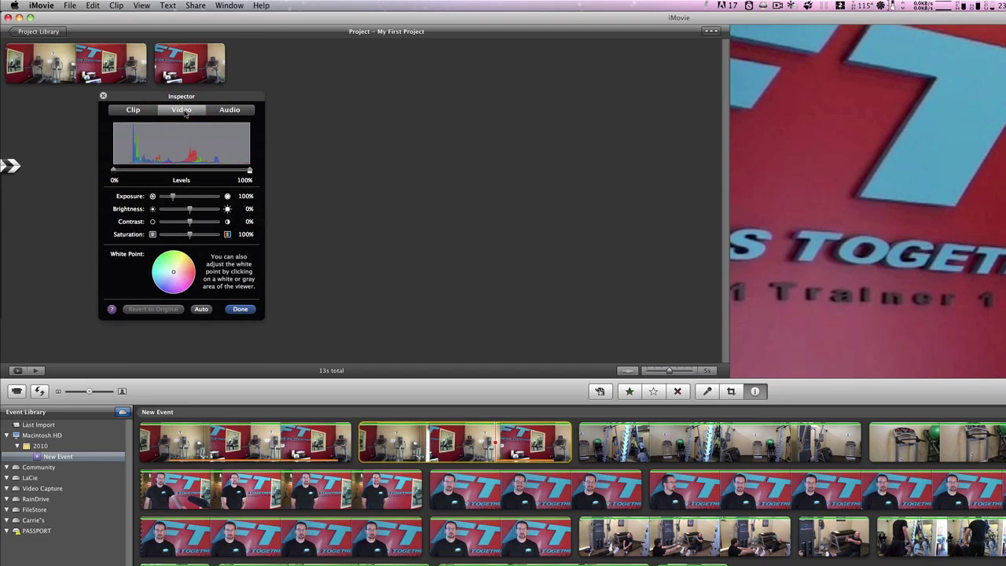
left_click_drag(177, 198, 171, 196)
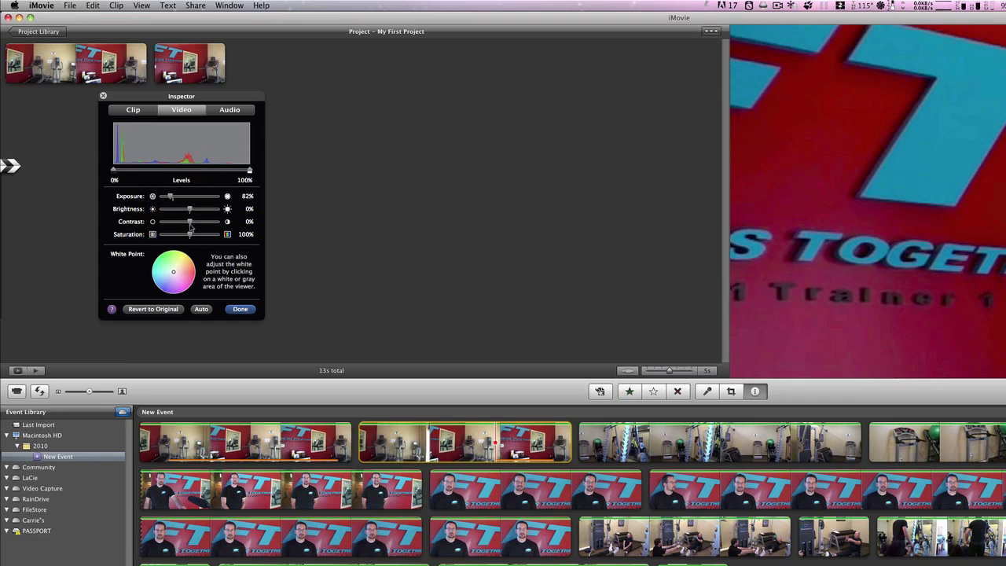
mouse_move(190, 226)
left_mouse_down()
mouse_move(178, 224)
mouse_move(209, 225)
mouse_move(170, 236)
mouse_move(214, 237)
mouse_move(190, 236)
left_mouse_up()
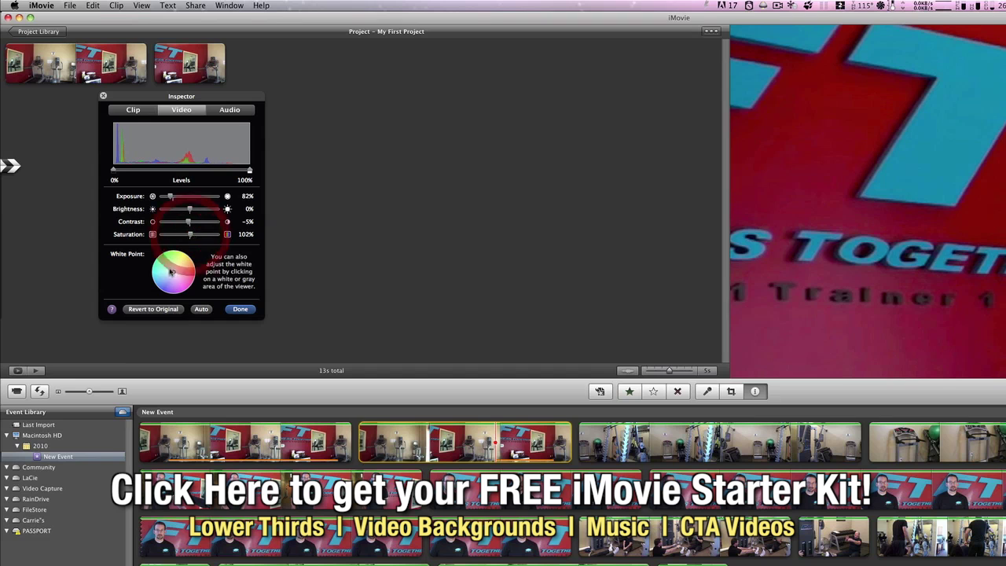
mouse_move(173, 273)
left_mouse_down()
mouse_move(158, 271)
mouse_move(202, 280)
mouse_move(199, 269)
mouse_move(173, 273)
left_mouse_up()
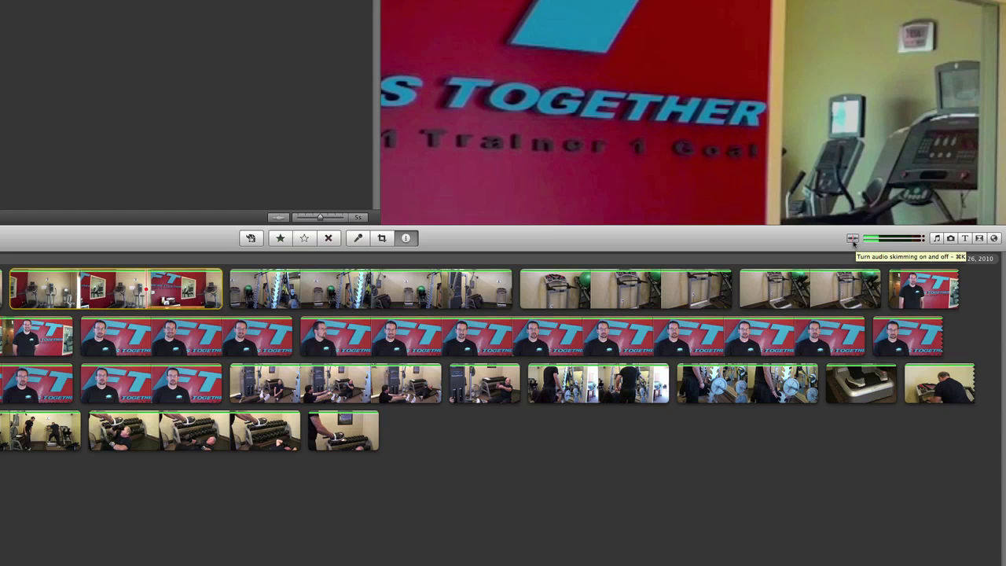
Deselect the clip, toggle audio skimming on and off, and open the Music and Sound Effects browser
left_click(849, 441)
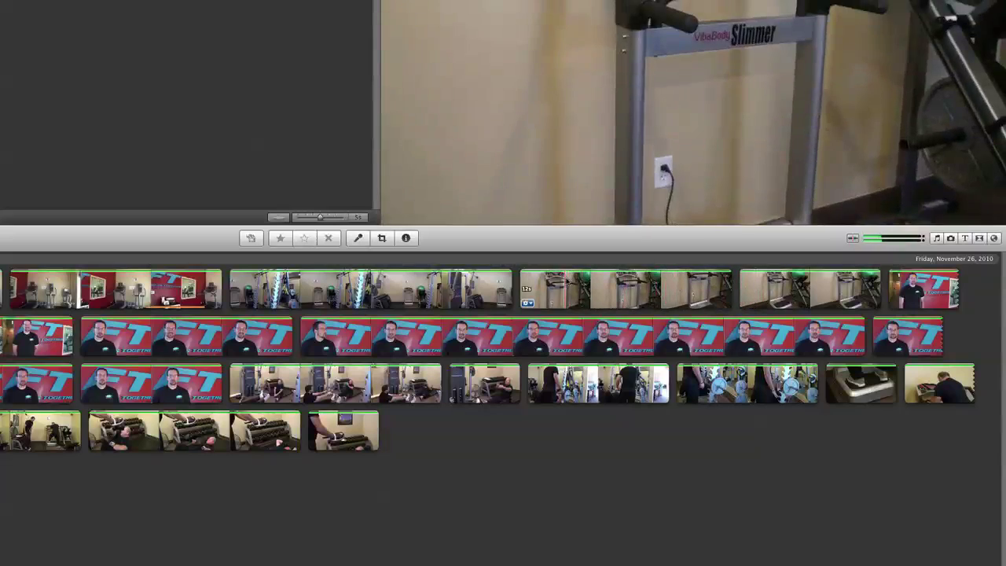
left_click(853, 238)
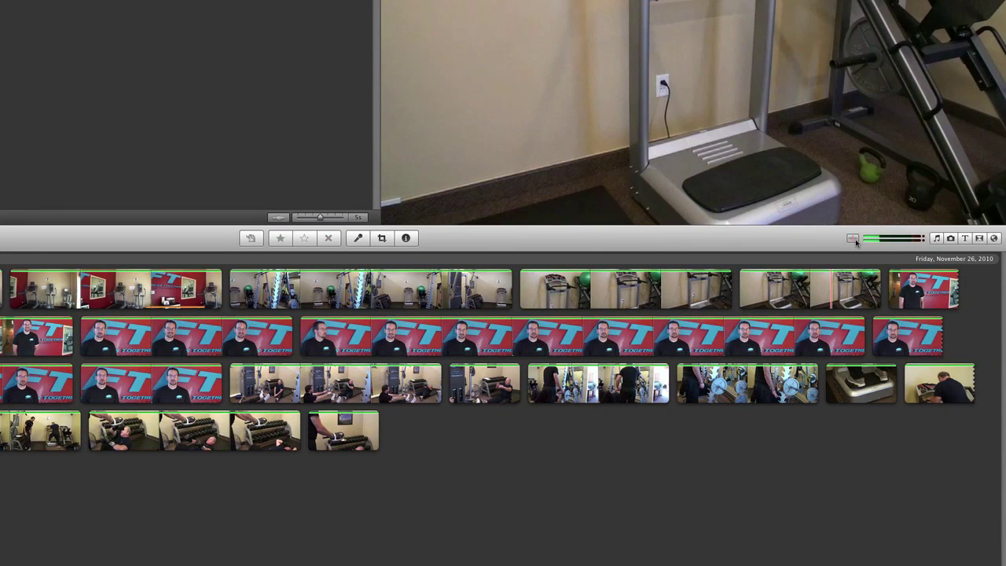
left_click(855, 240)
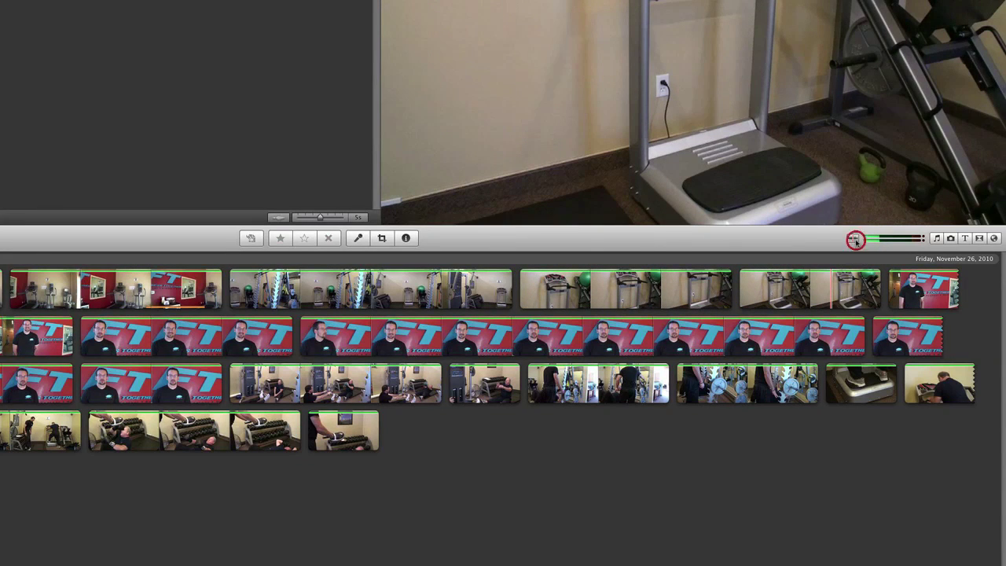
left_click(938, 238)
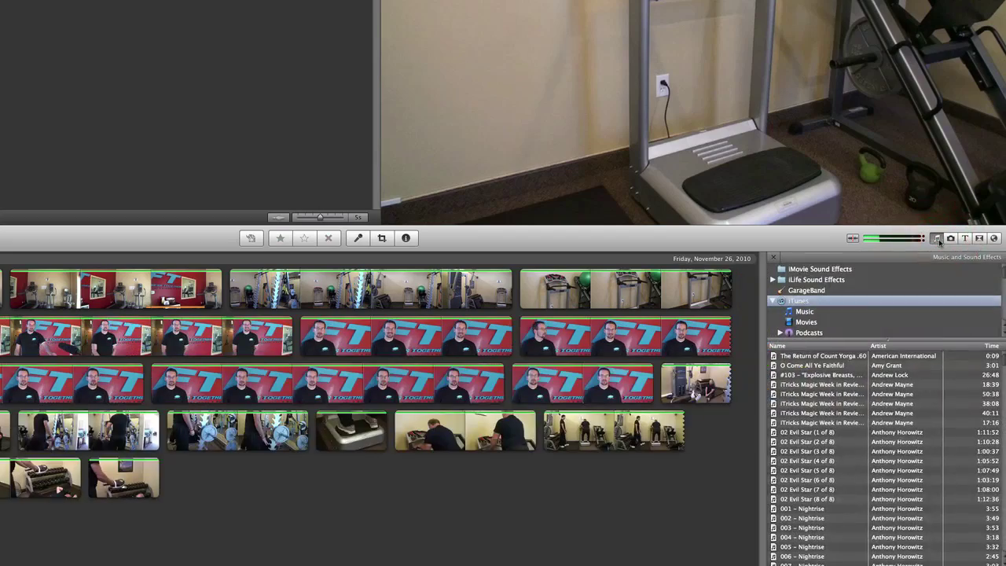
Scroll the iTunes music list, then switch the side browser to the iPhoto library
scroll(817, 374, "down", 10)
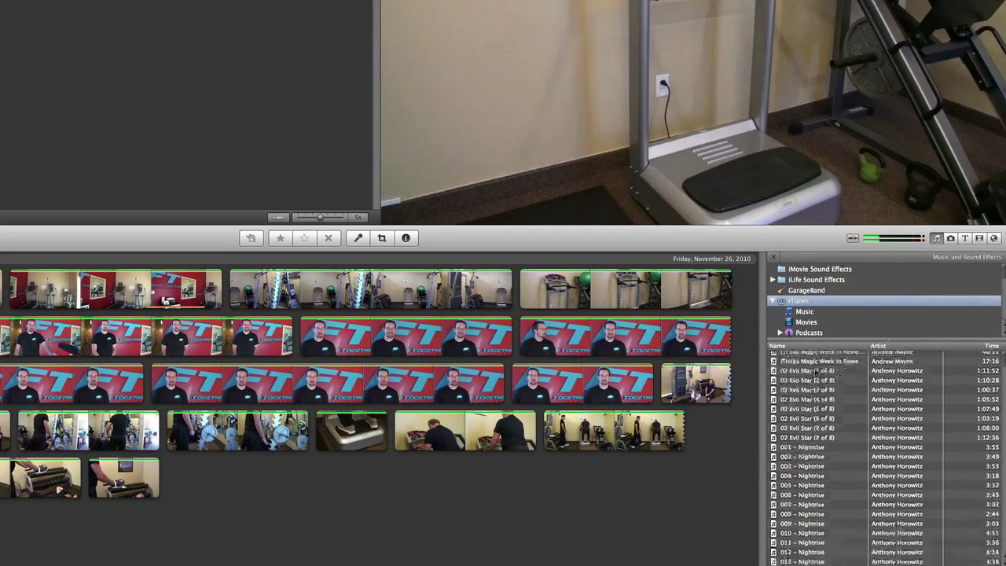
scroll(816, 374, "up", 10)
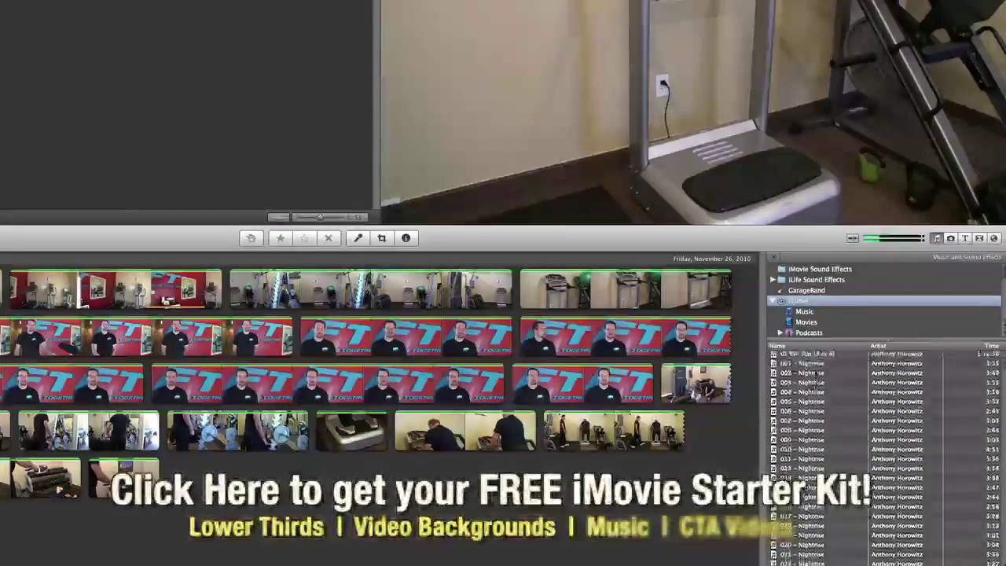
scroll(816, 374, "down", 20)
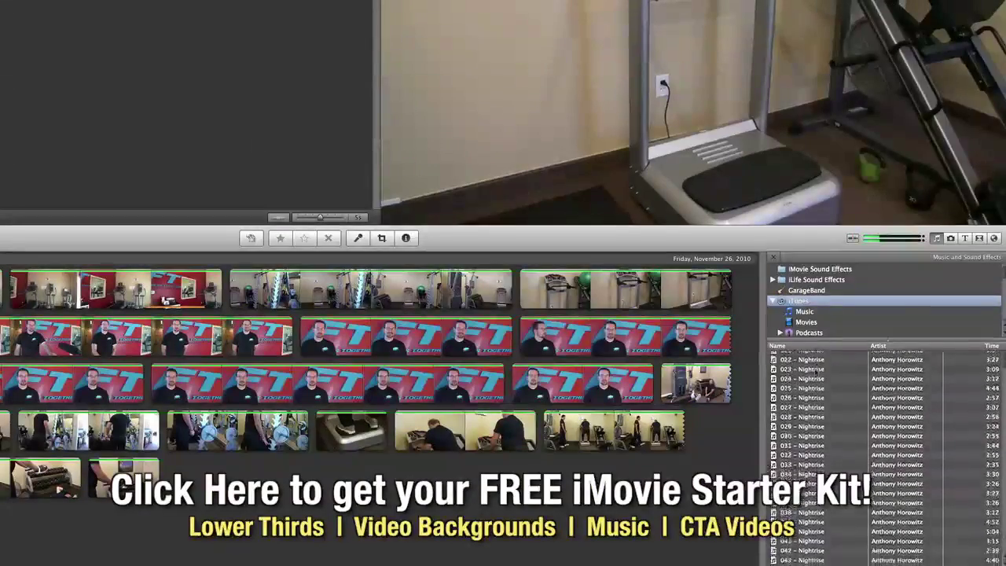
scroll(818, 372, "down", 20)
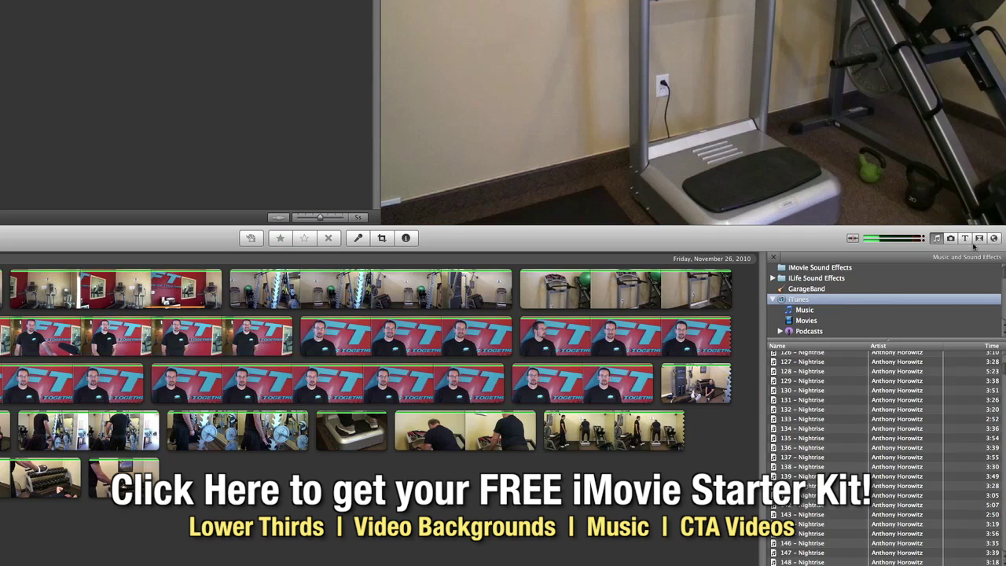
left_click(951, 238)
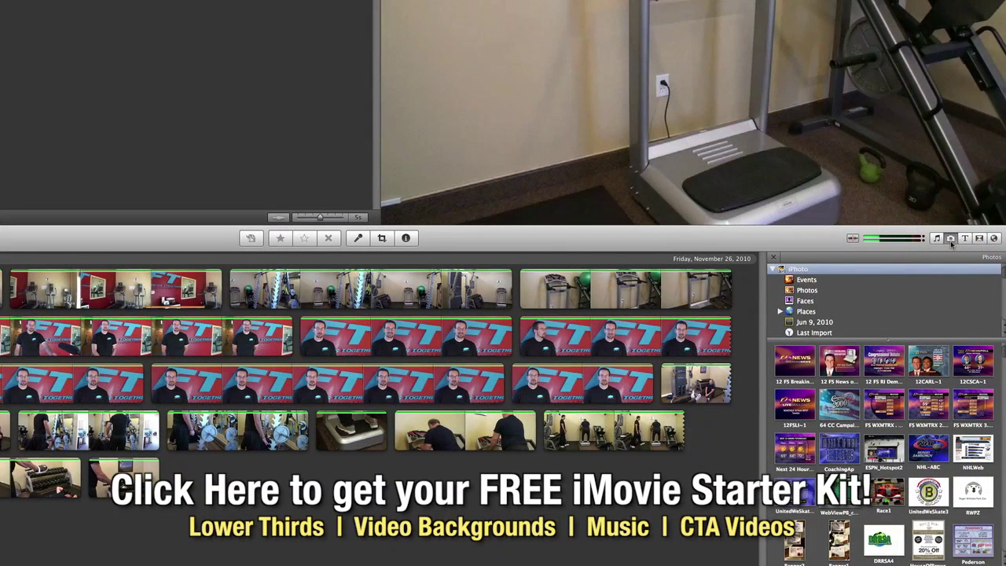
Scroll through the iPhoto albums and thumbnails, then display the Titles gallery
scroll(874, 328, "down", 3)
scroll(852, 321, "down", 3)
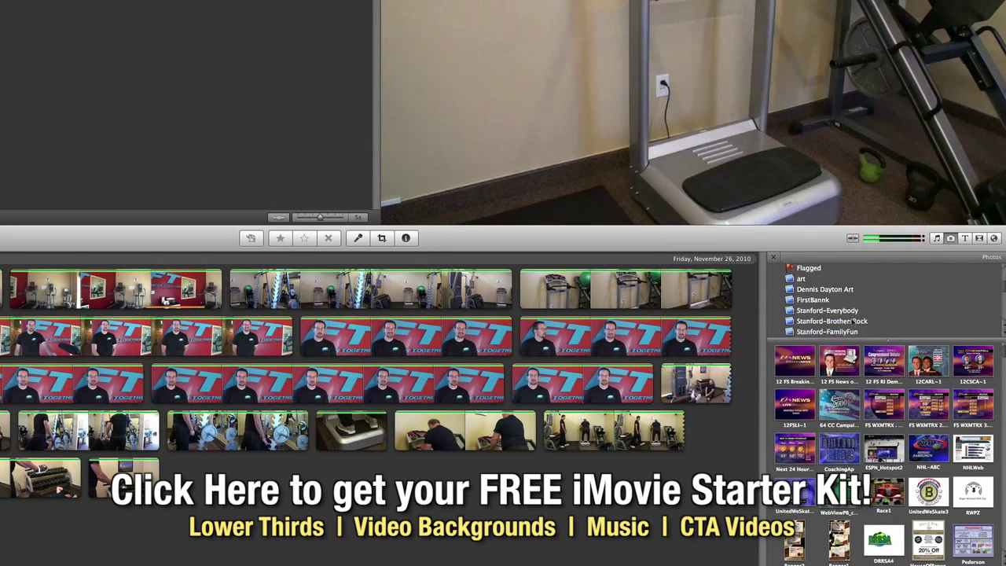
scroll(862, 363, "down", 10)
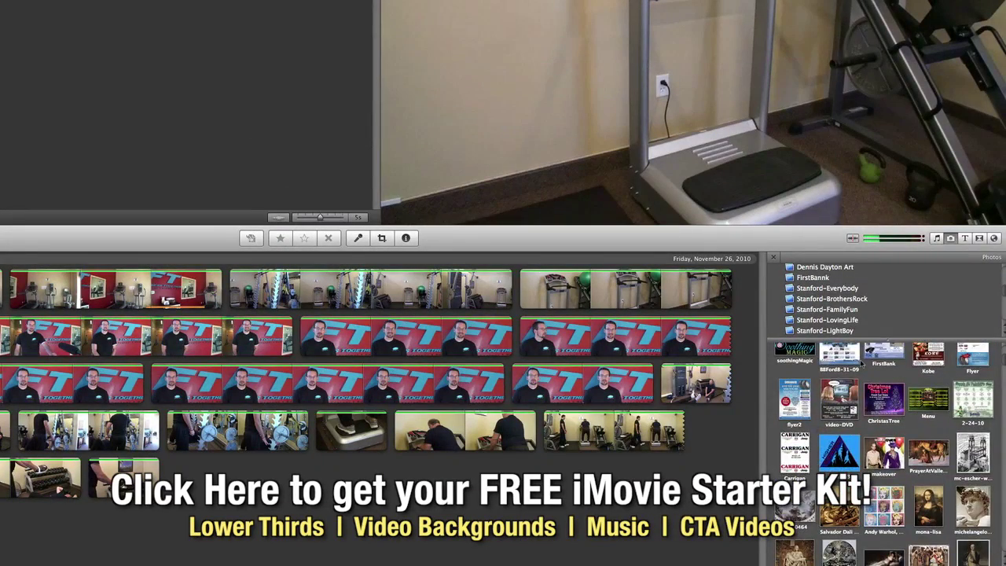
scroll(862, 363, "up", 2)
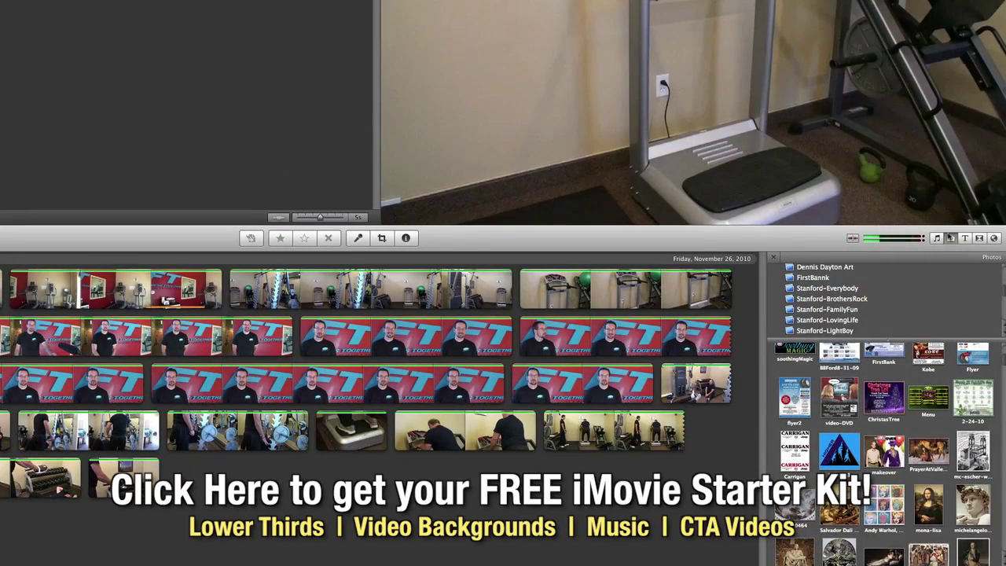
left_click(966, 238)
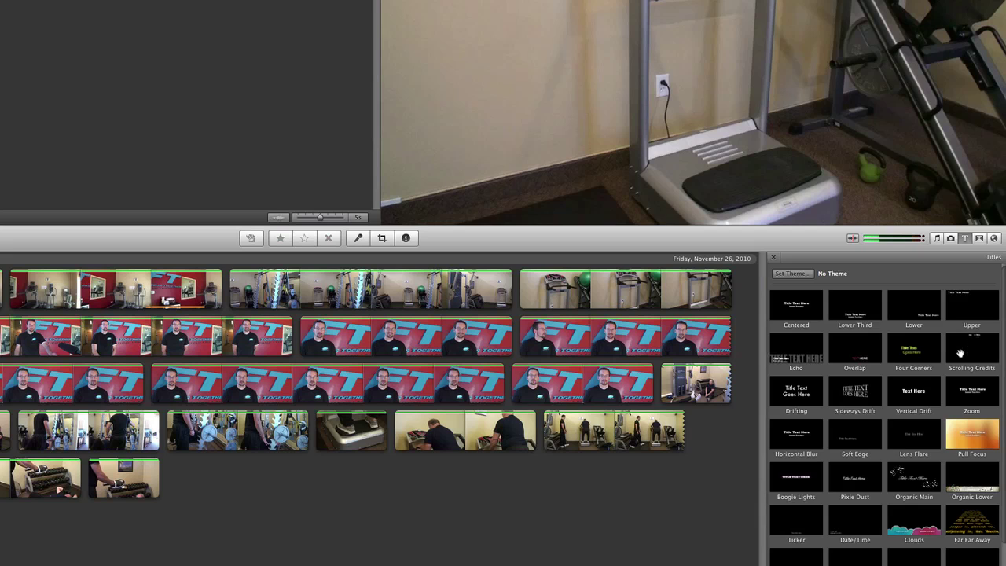
Display the Transitions gallery with Cross Dissolve, Swap, Cube, Mosaic and Puzzle
left_click(979, 239)
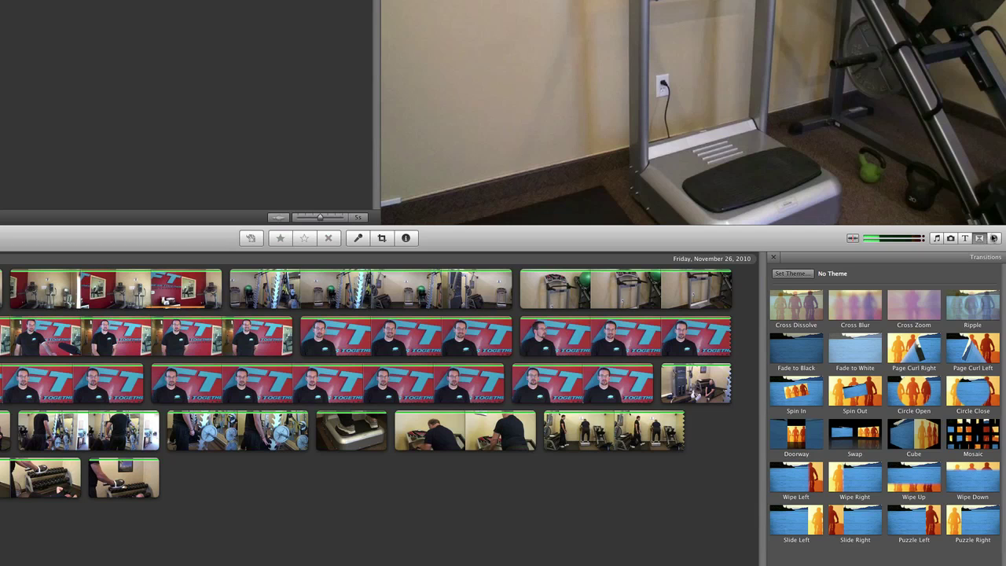
Display the Maps, Backgrounds and Animatics gallery with globes, world maps and backgrounds
left_click(994, 237)
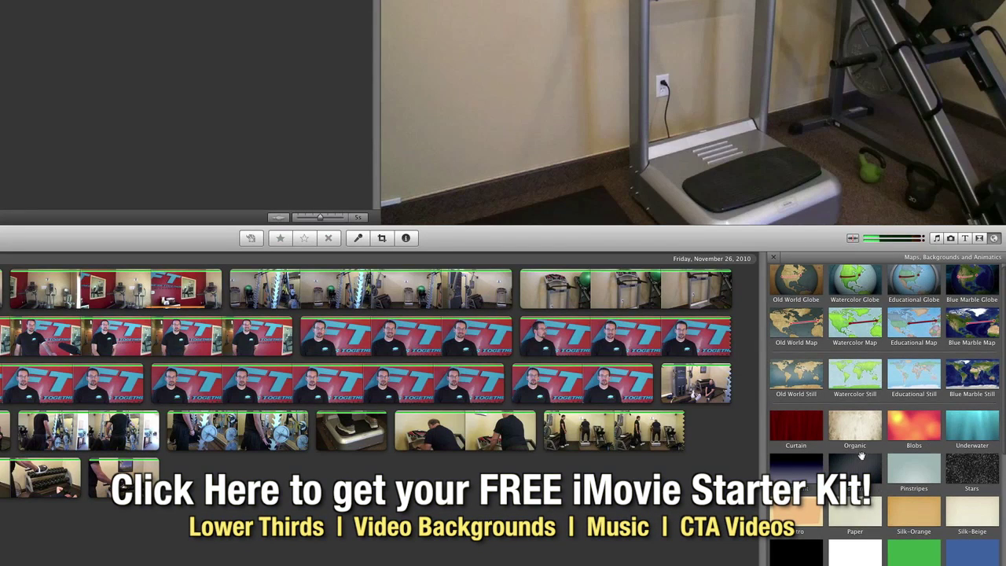
scroll(849, 503, "down", 5)
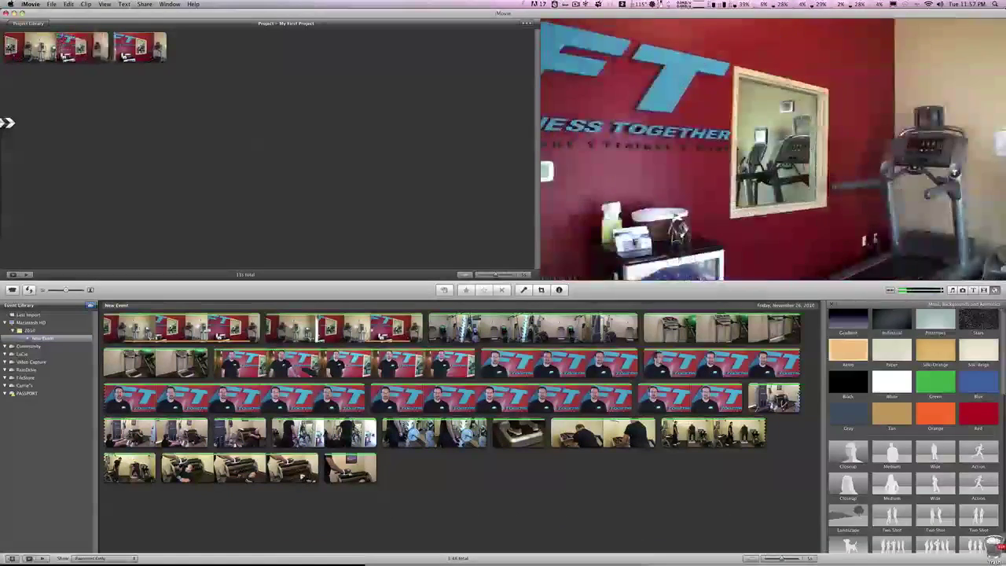
Delete the second clip from My First Project and preview the remaining 9.1s project
left_click(152, 50)
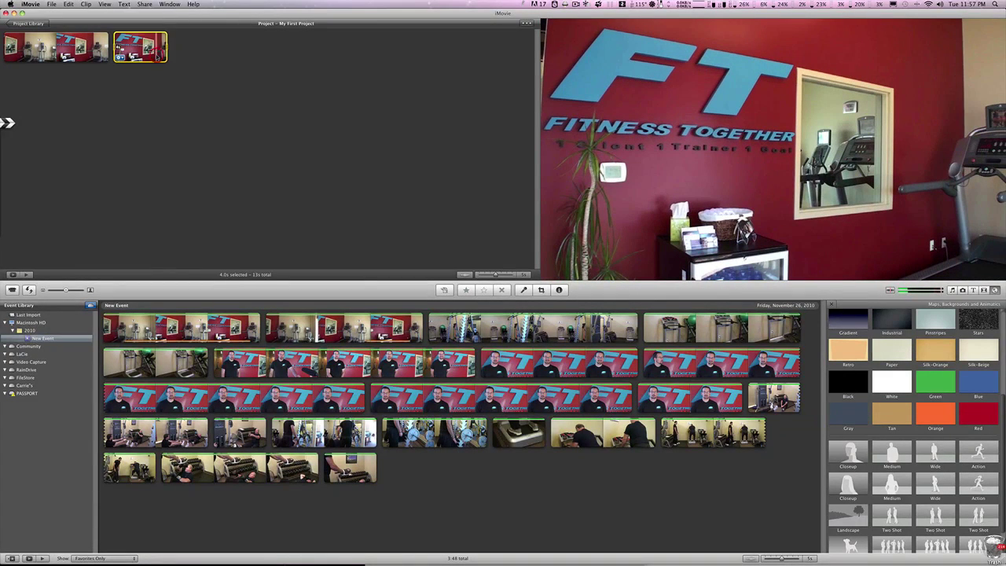
key("Delete")
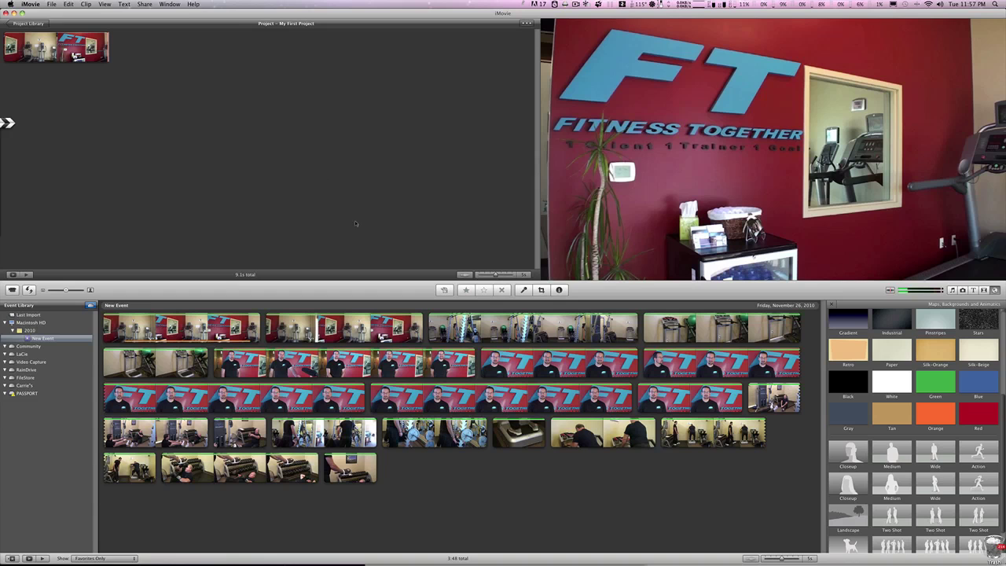
key("space")
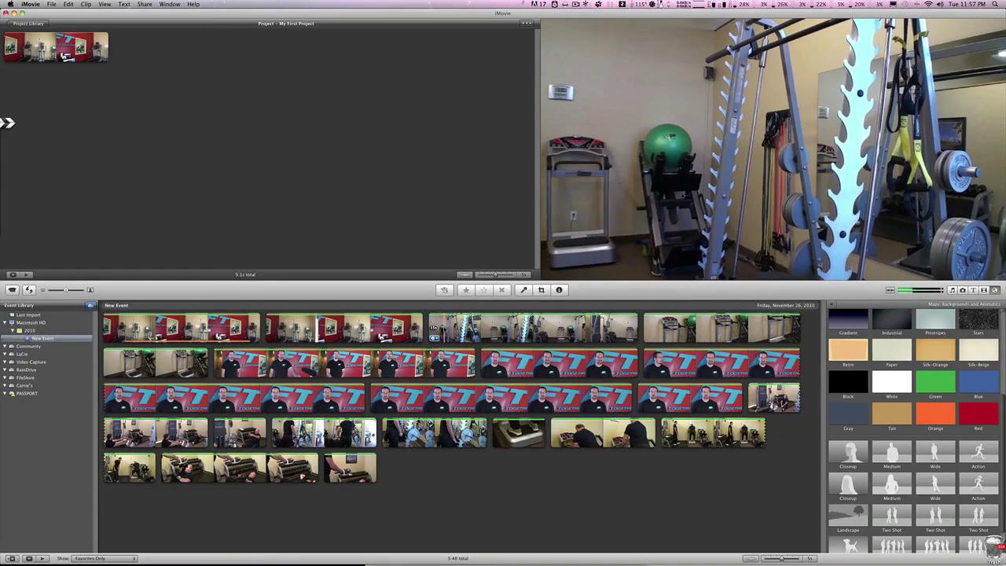
left_click(447, 327)
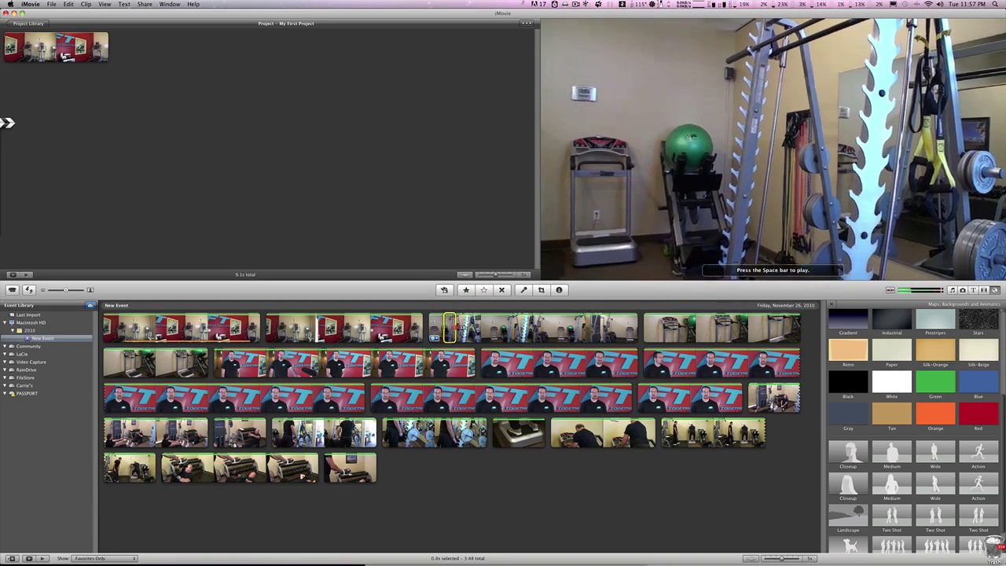
Add a 6.2s stretch of gym equipment footage after the red-wall clip, making the project 15s
left_click_drag(450, 329, 533, 327)
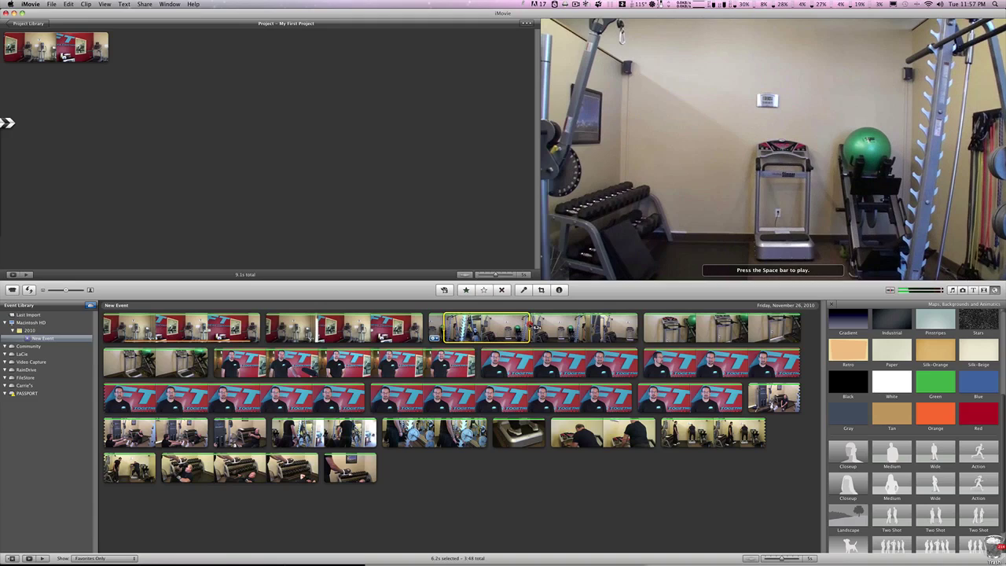
left_click_drag(488, 324, 47, 43)
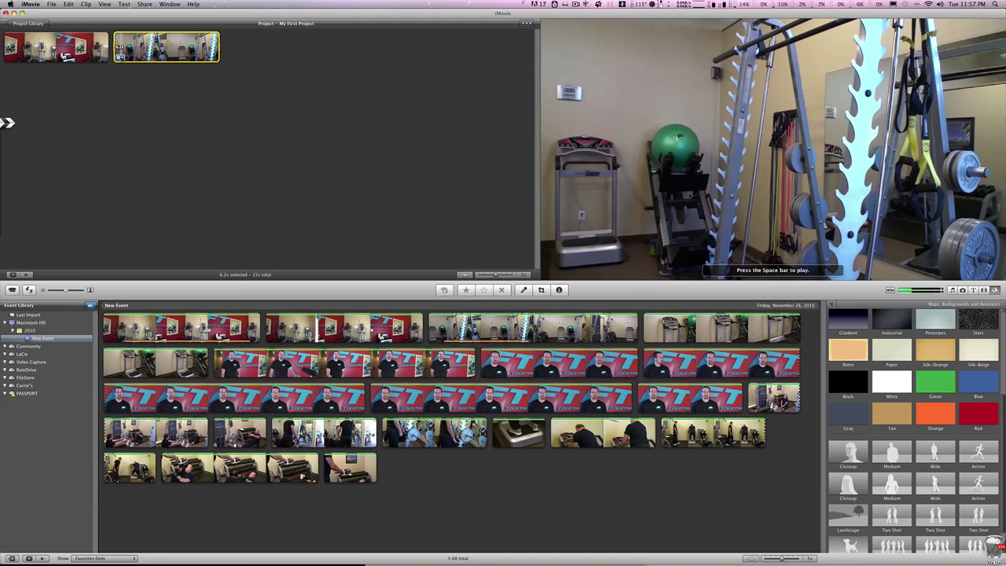
left_click(120, 56)
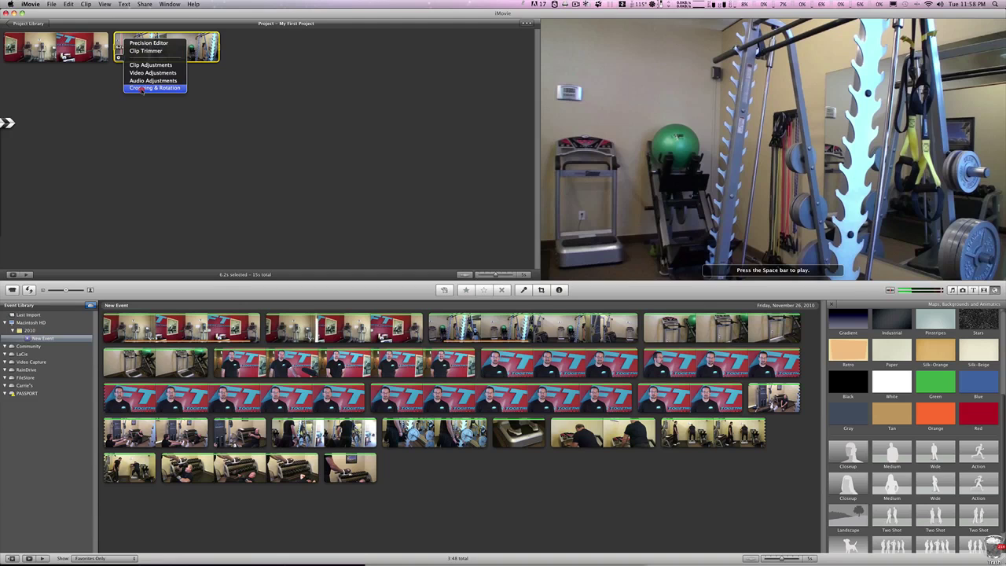
Adjust the edit point between the red-wall and gym clips in the Precision Editor
left_click(148, 44)
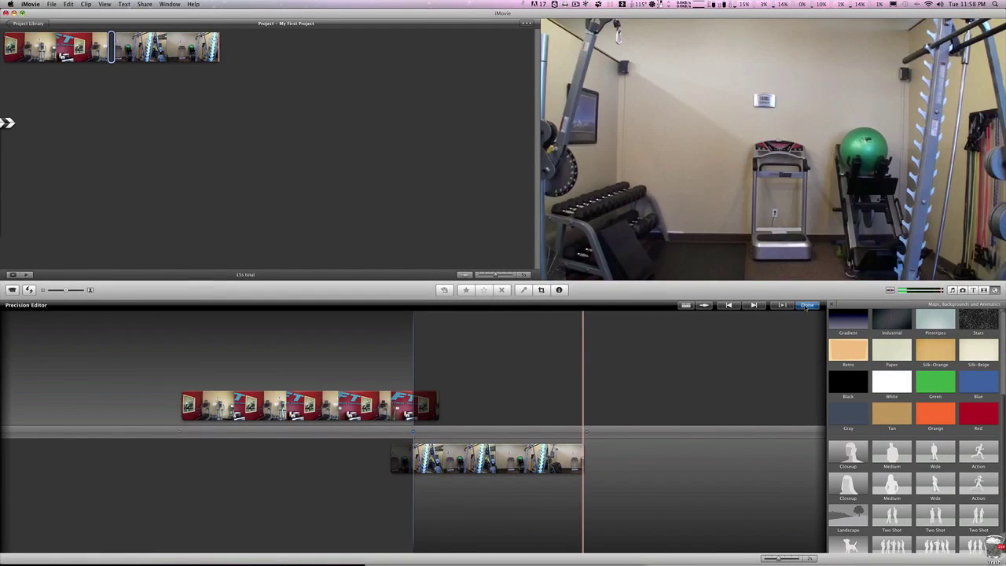
left_click(808, 305)
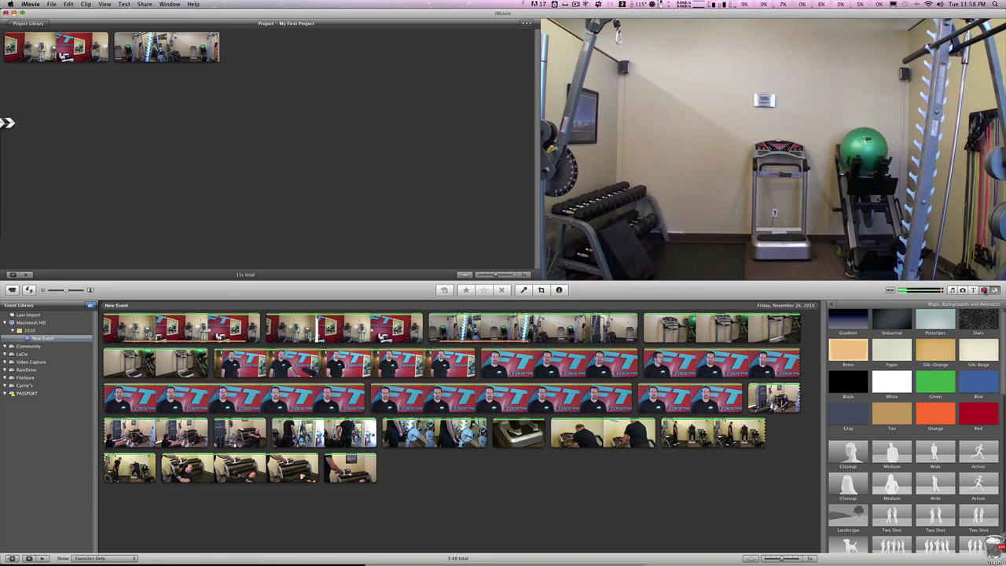
Place a Spin In transition between the red-wall and gym clips, shortening the project to 14s
left_click(983, 290)
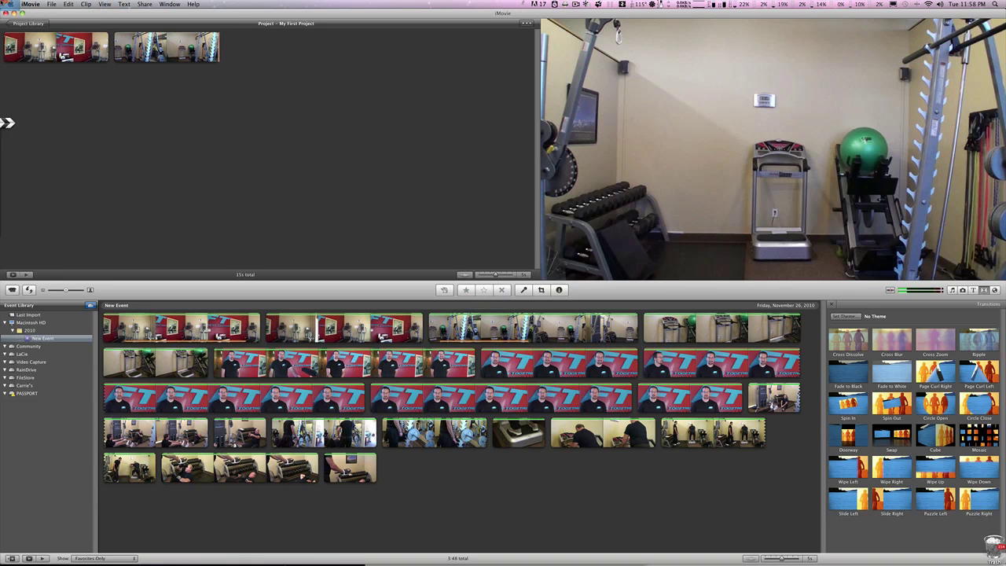
left_click_drag(31, 47, 116, 50)
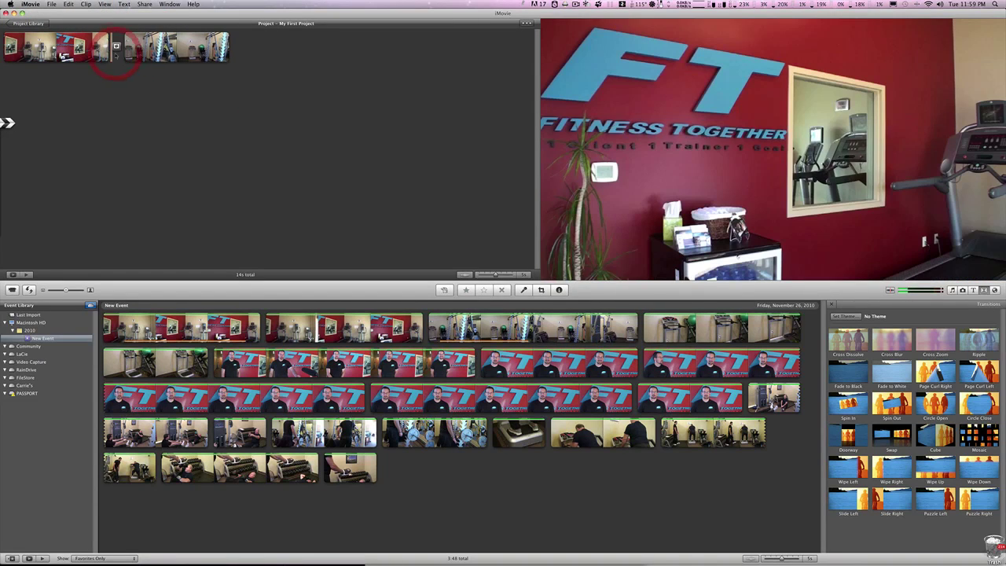